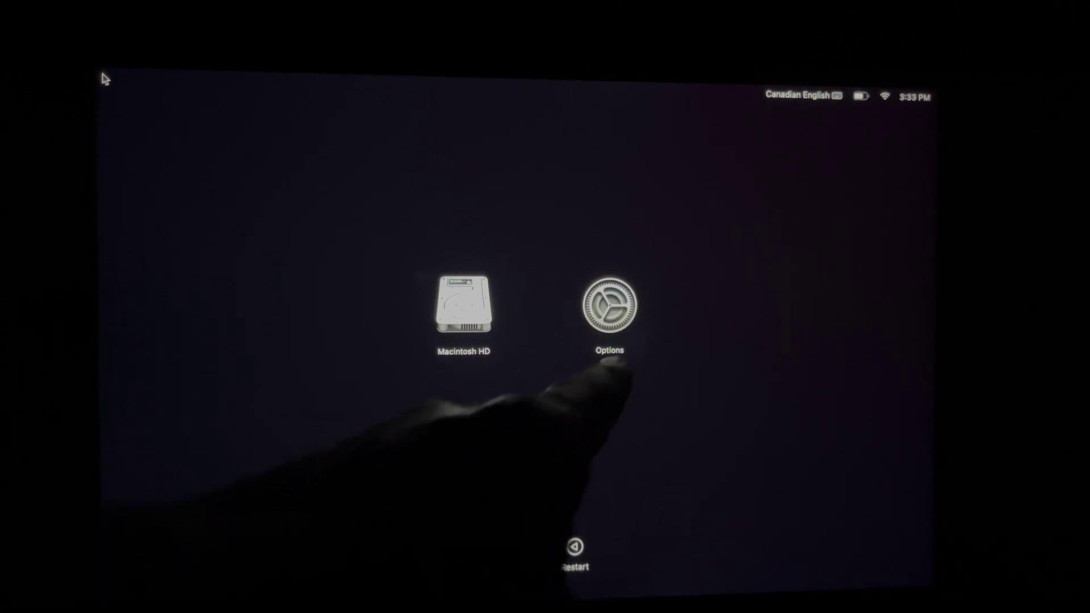
# Choose Options at startup and continue into macOS Recovery
pyautogui.click(609, 307)
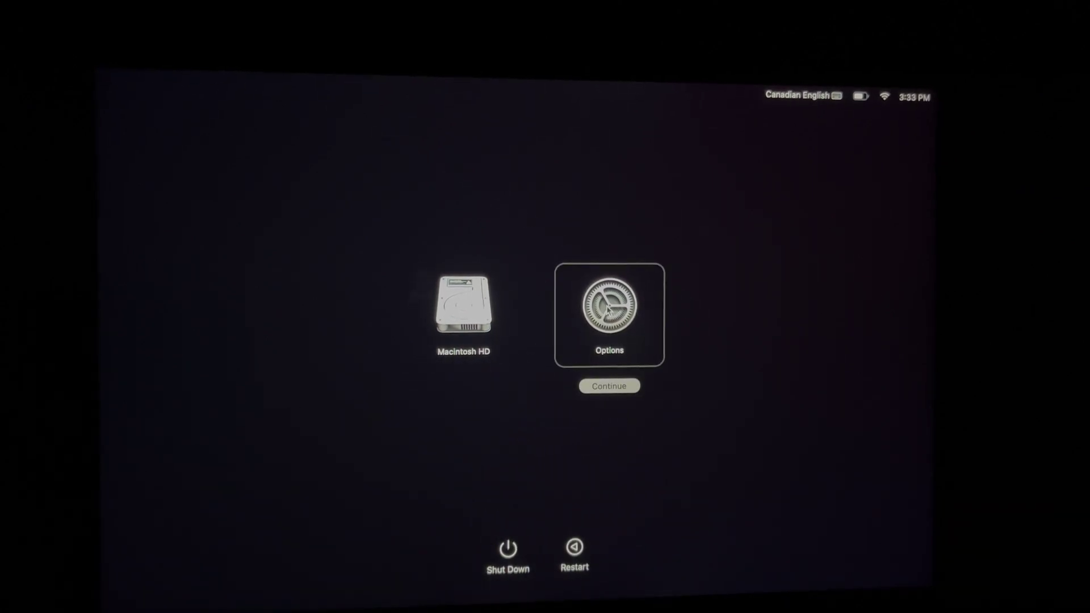
pyautogui.click(608, 388)
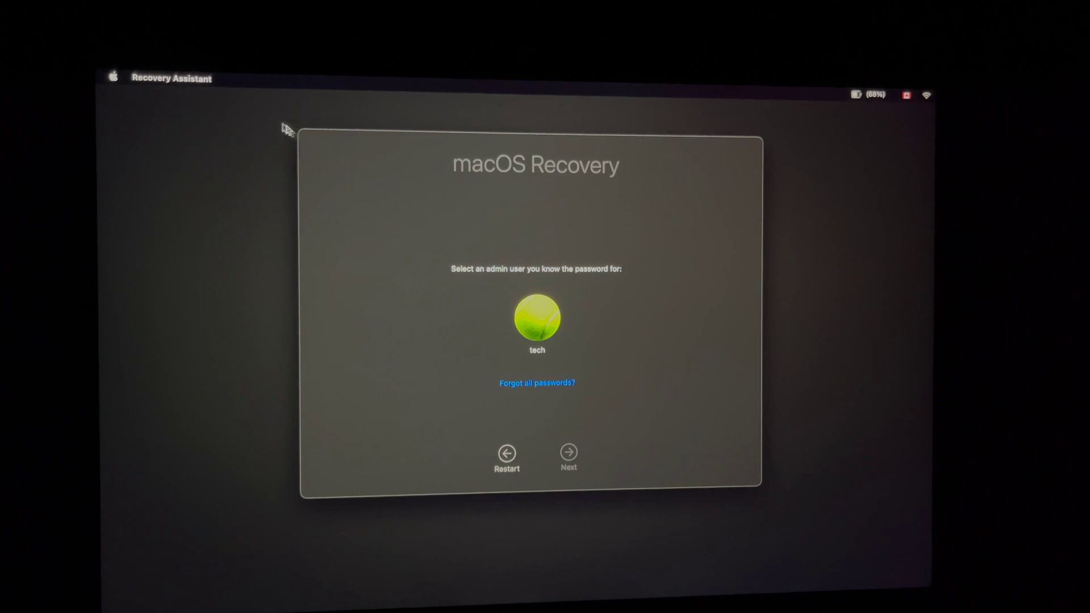
# Use Recovery Assistant > Erase Mac and confirm permanently erasing all data and settings
pyautogui.click(193, 77)
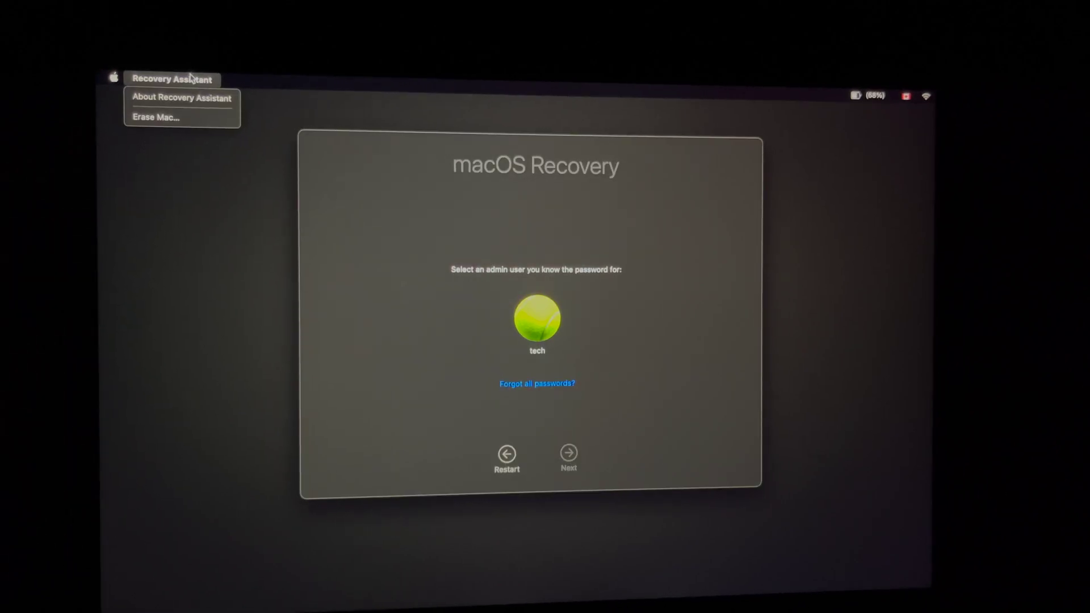
pyautogui.click(159, 122)
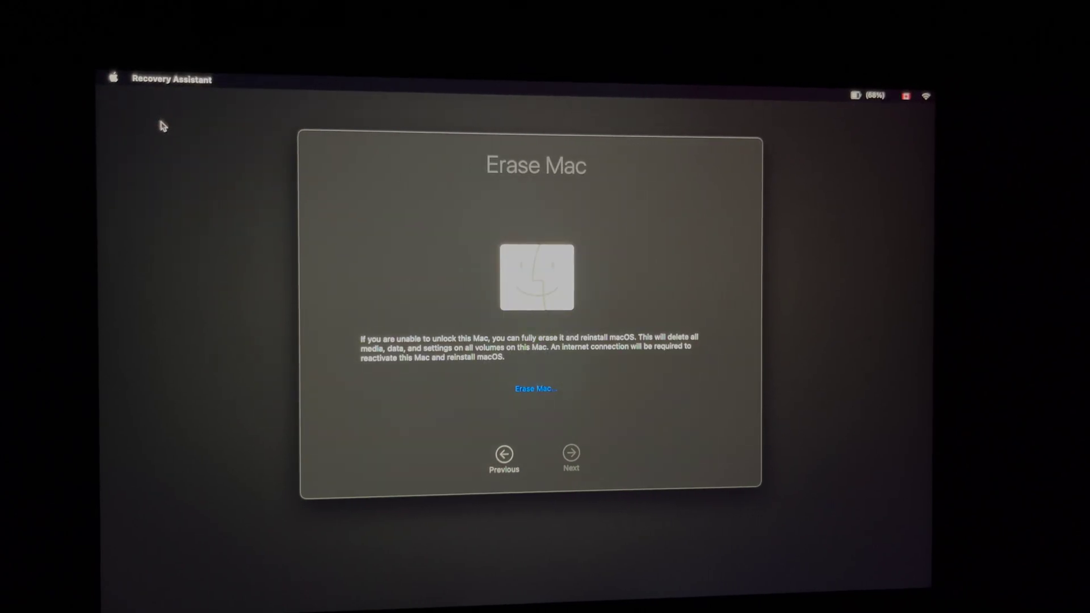
pyautogui.click(537, 389)
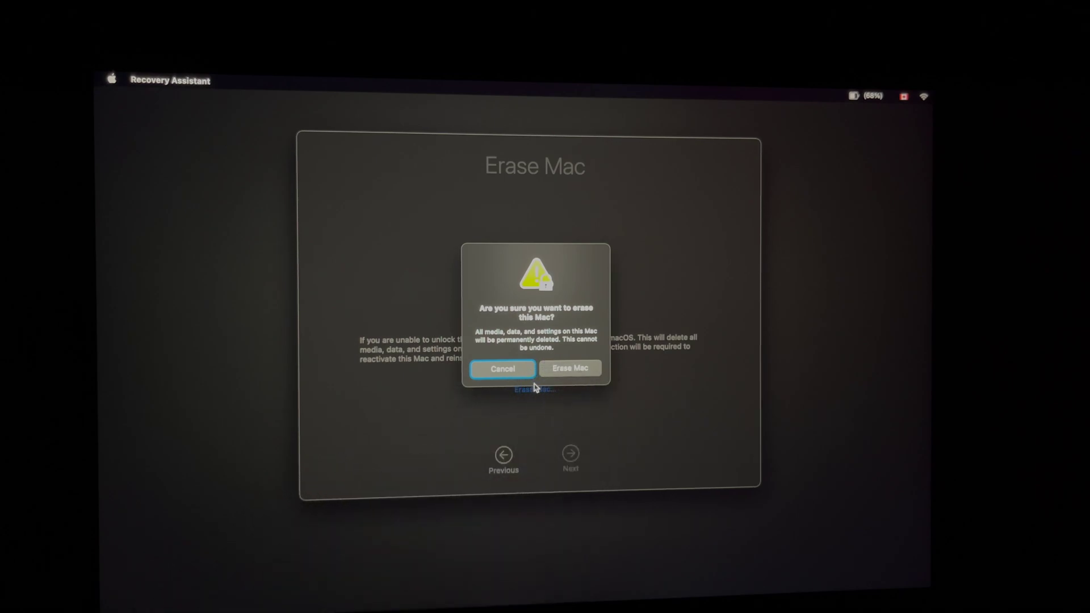
pyautogui.click(574, 372)
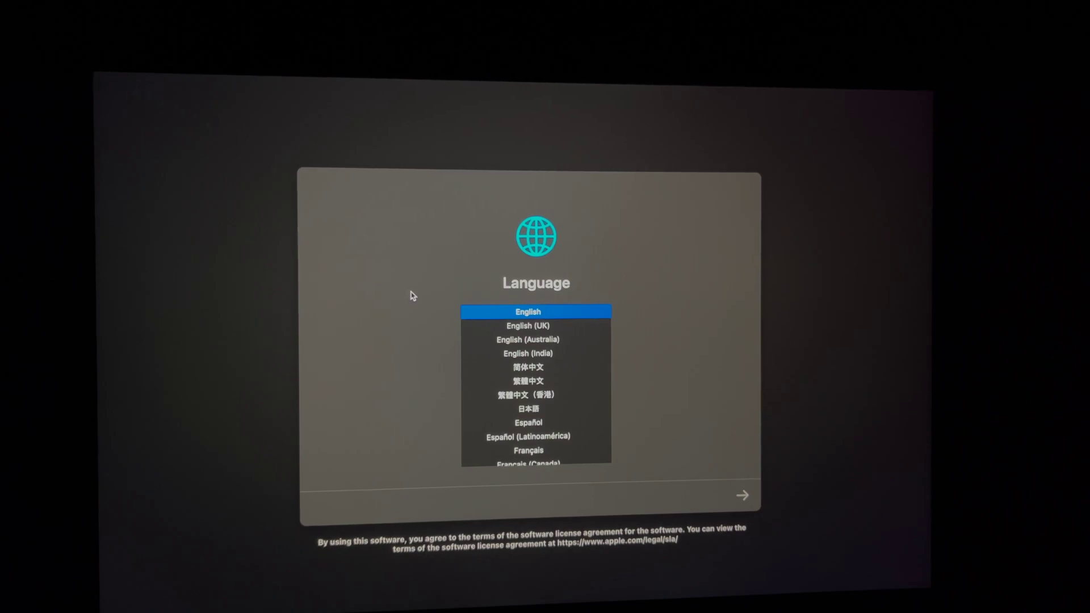
# Keep English as the language and join the Tech & Design YT Wi-Fi network
pyautogui.click(743, 499)
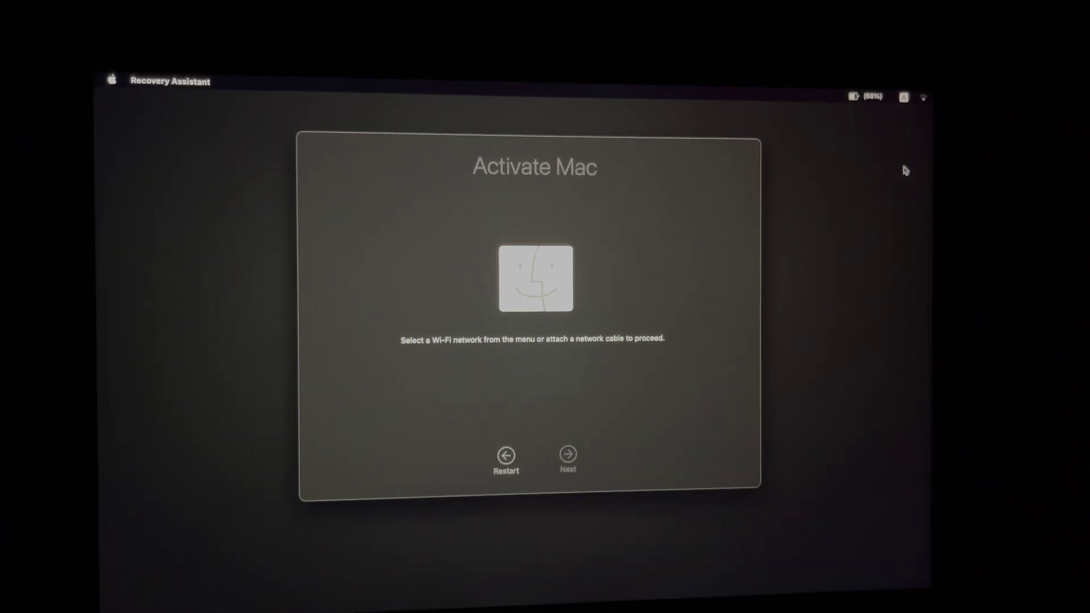
pyautogui.click(925, 100)
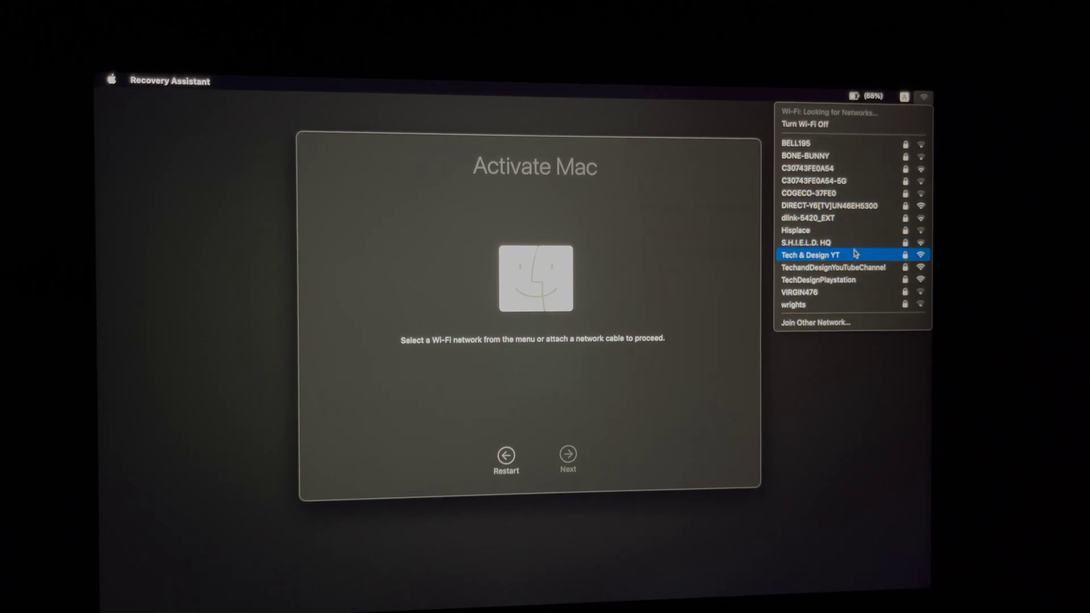
pyautogui.click(855, 253)
pyautogui.click(630, 326)
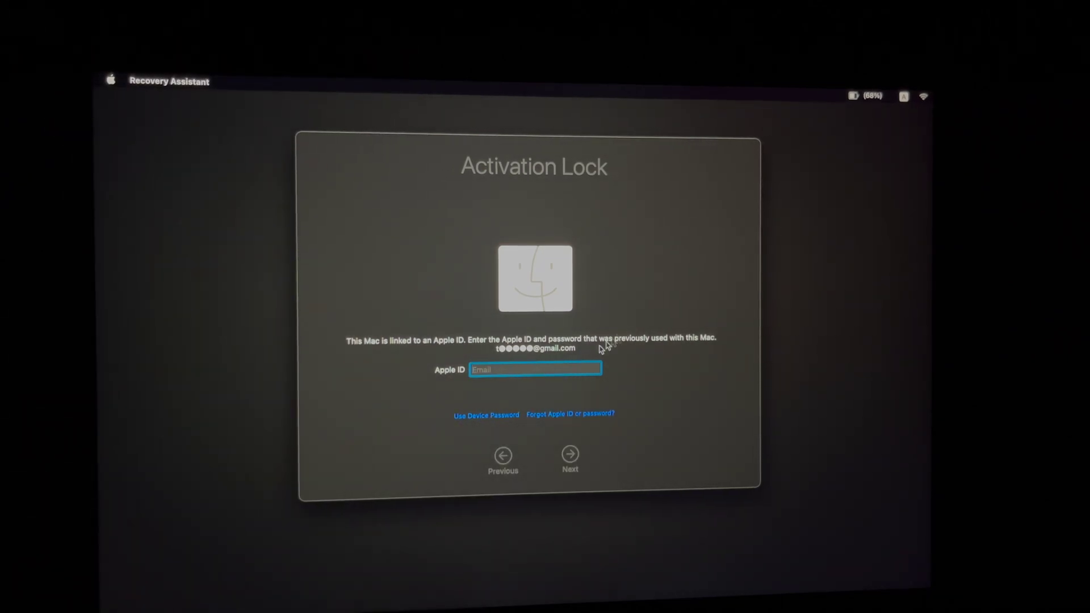
# Unlock Activation Lock with the Mac's previous device password
pyautogui.click(511, 418)
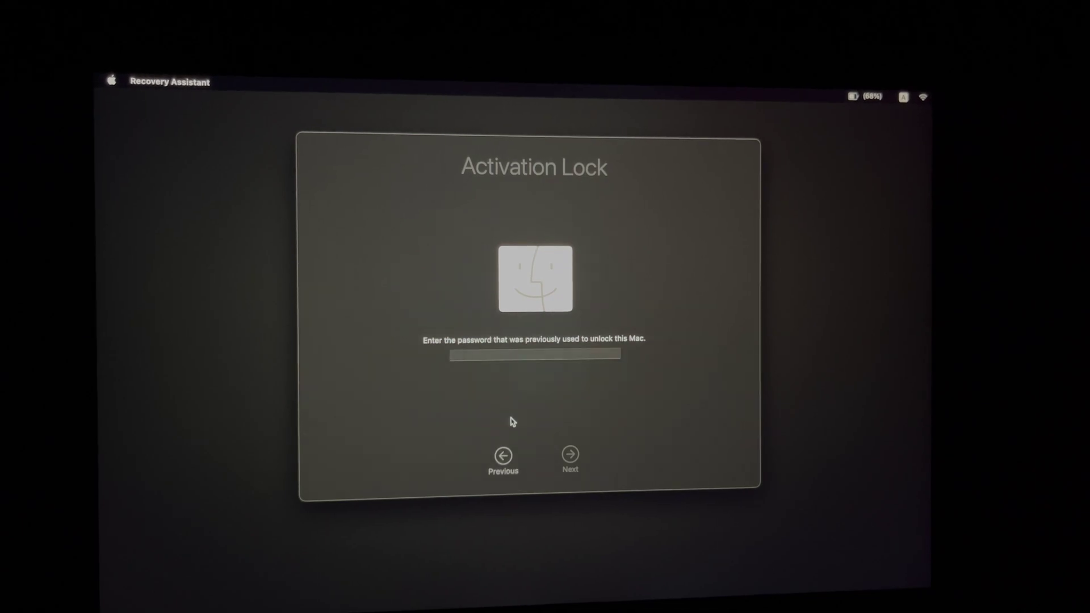
pyautogui.click(497, 355)
pyautogui.write('********')
pyautogui.click(573, 456)
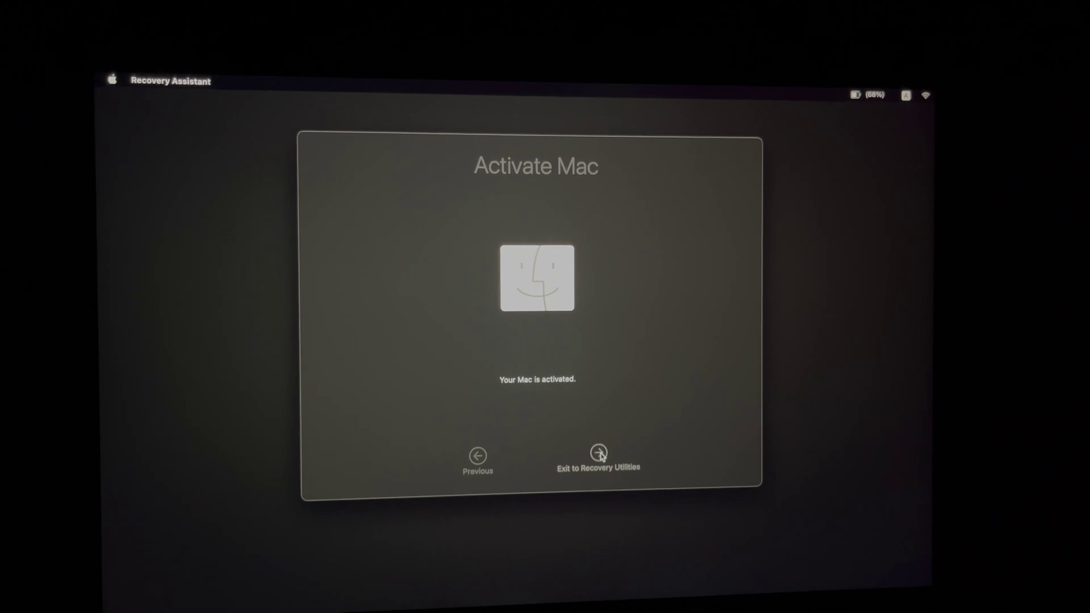
# Exit to Recovery Utilities and launch Disk Utility
pyautogui.click(600, 453)
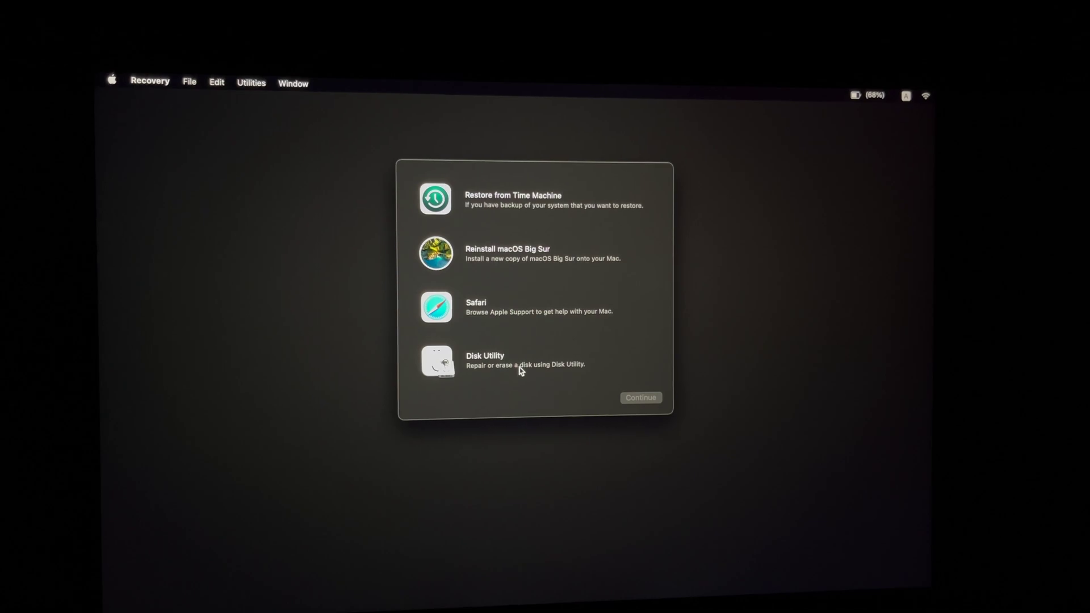
pyautogui.click(520, 368)
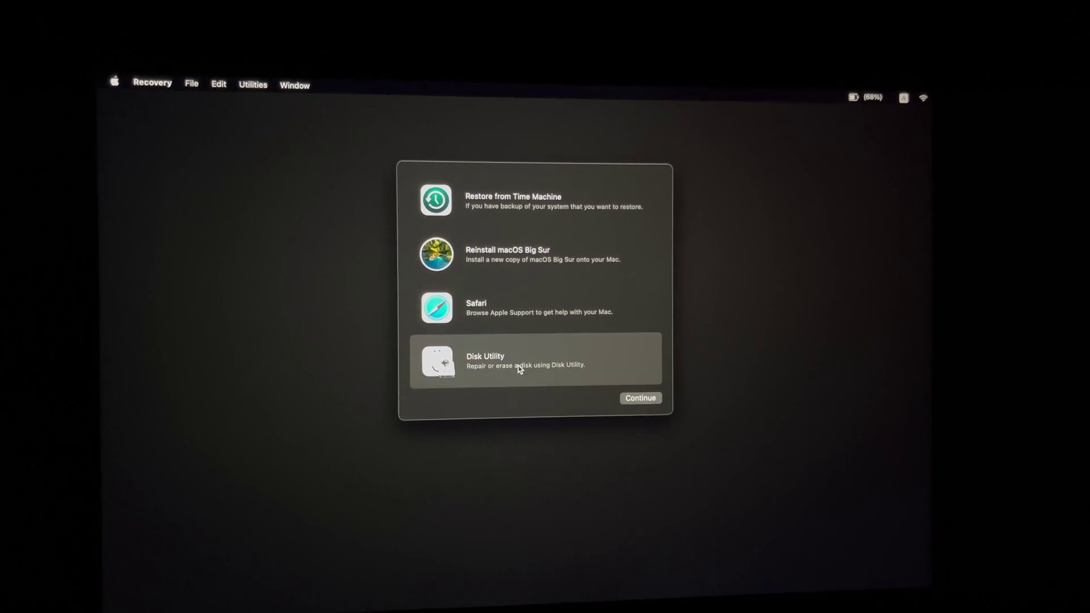
pyautogui.click(640, 398)
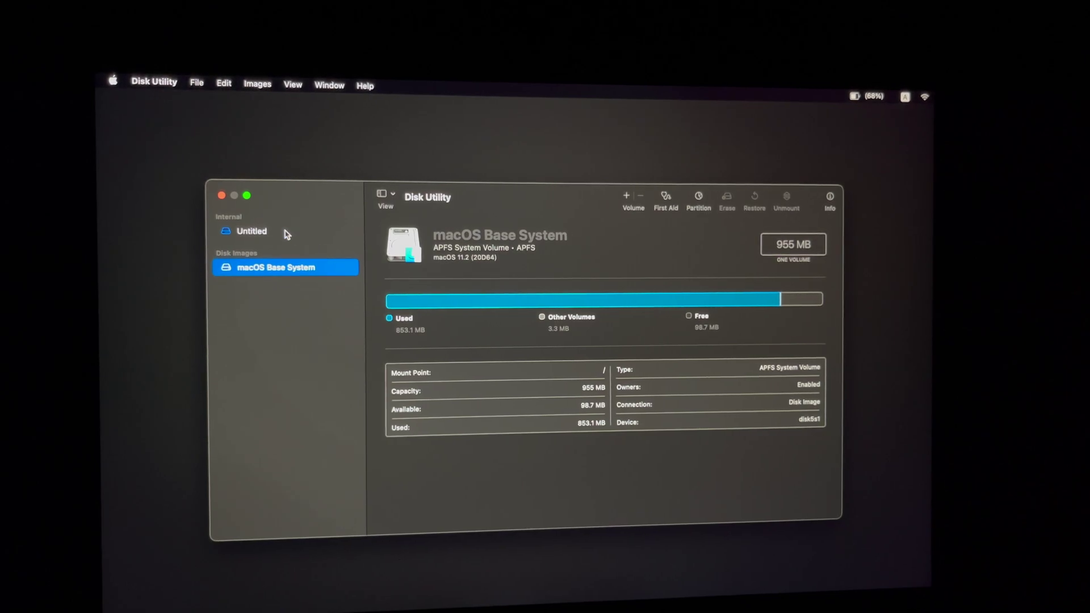
# View the empty Untitled internal disk's details, then quit Disk Utility
pyautogui.click(267, 236)
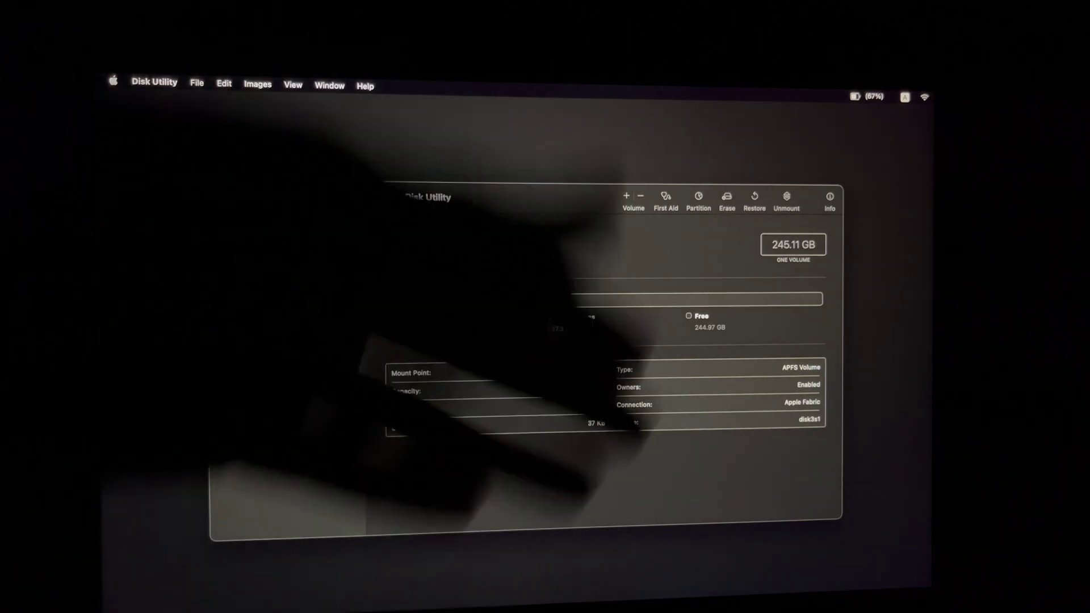
pyautogui.click(221, 196)
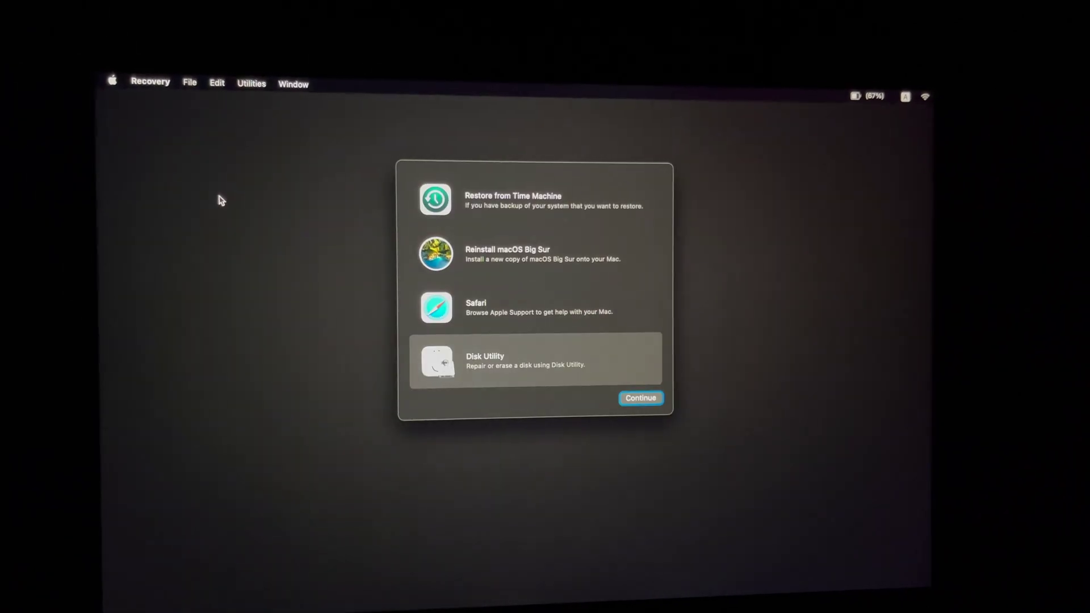
# Start Reinstall macOS Big Sur and agree to the software license terms
pyautogui.click(505, 255)
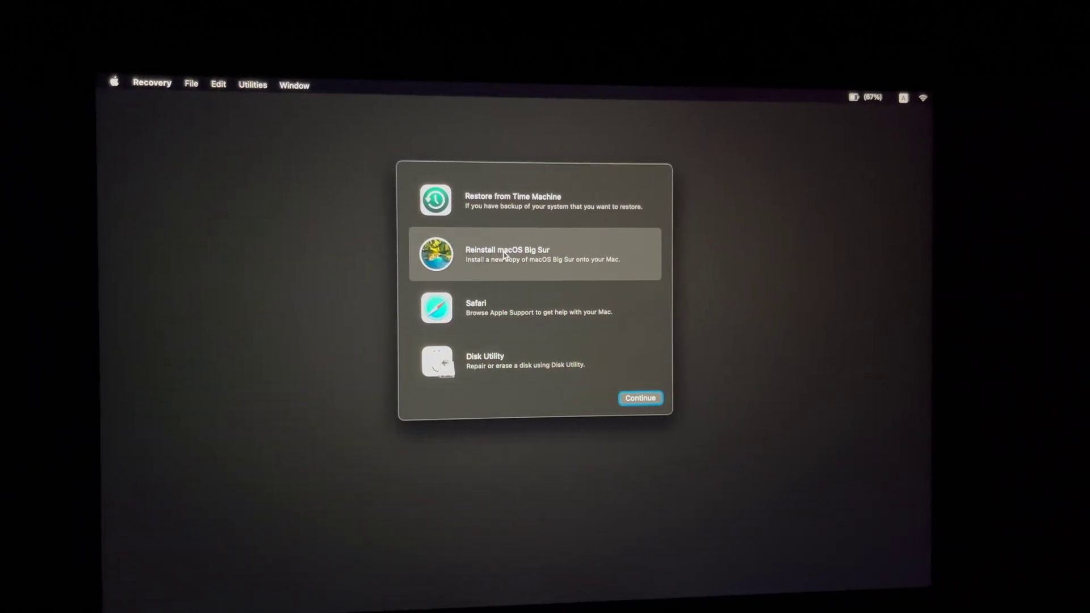
pyautogui.click(646, 399)
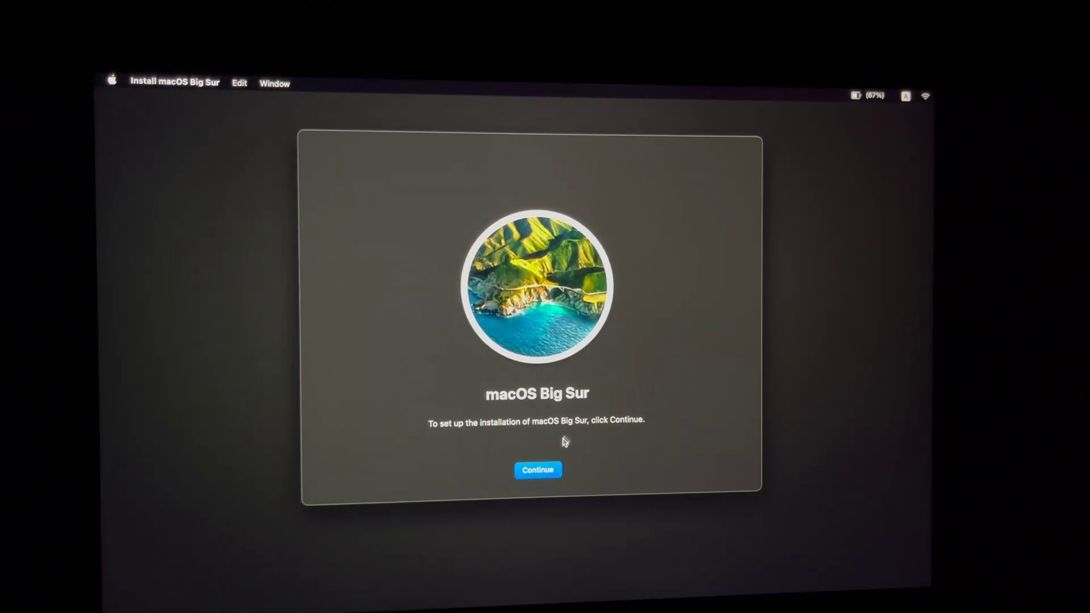
pyautogui.click(542, 464)
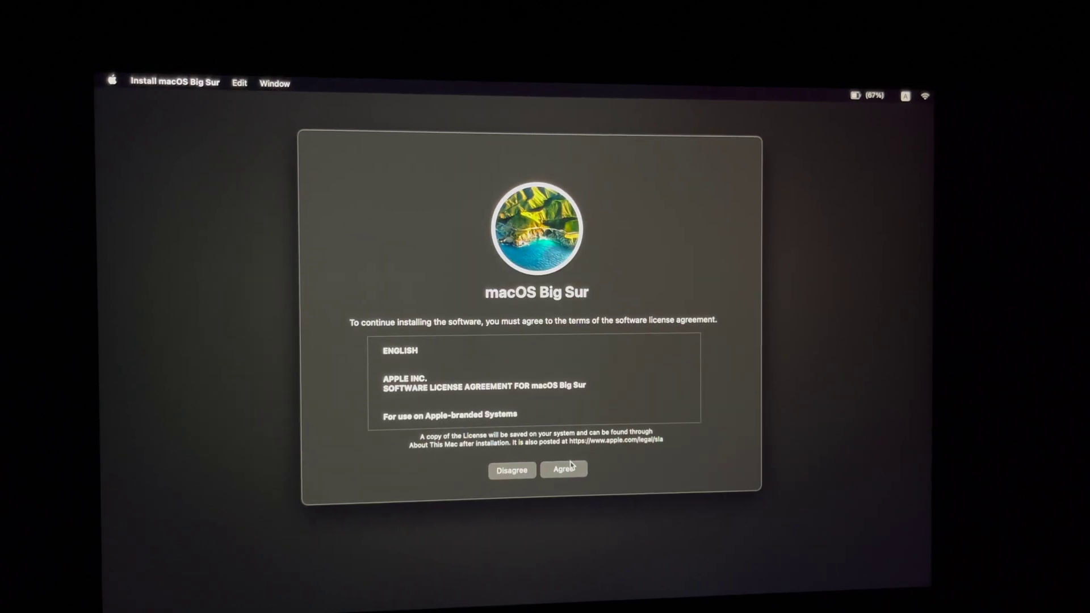
pyautogui.click(571, 467)
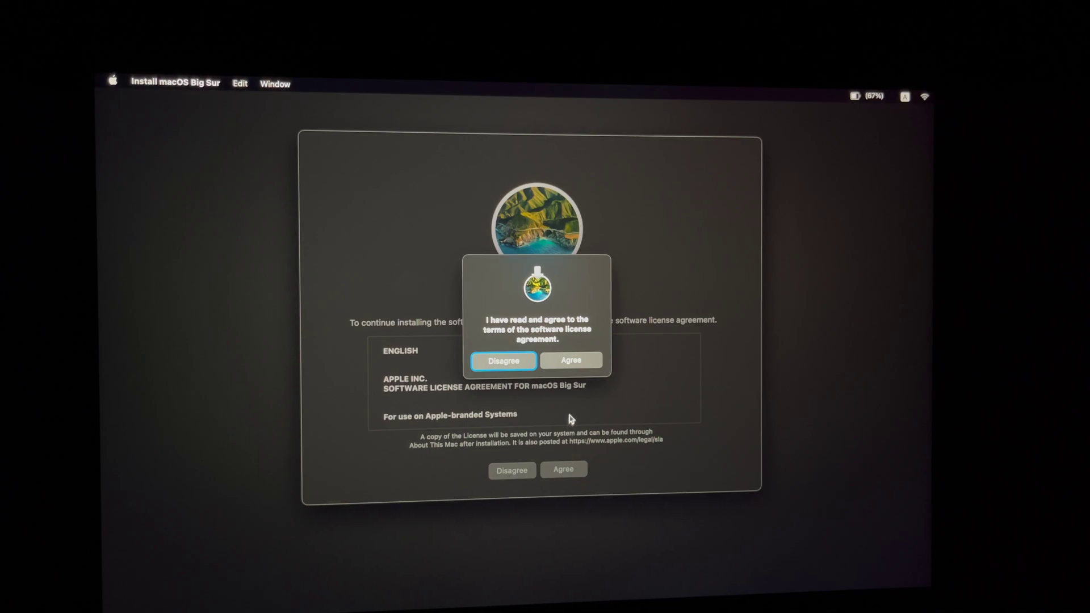
# Confirm the license and install Big Sur on Untitled despite the battery-power warning
pyautogui.click(566, 362)
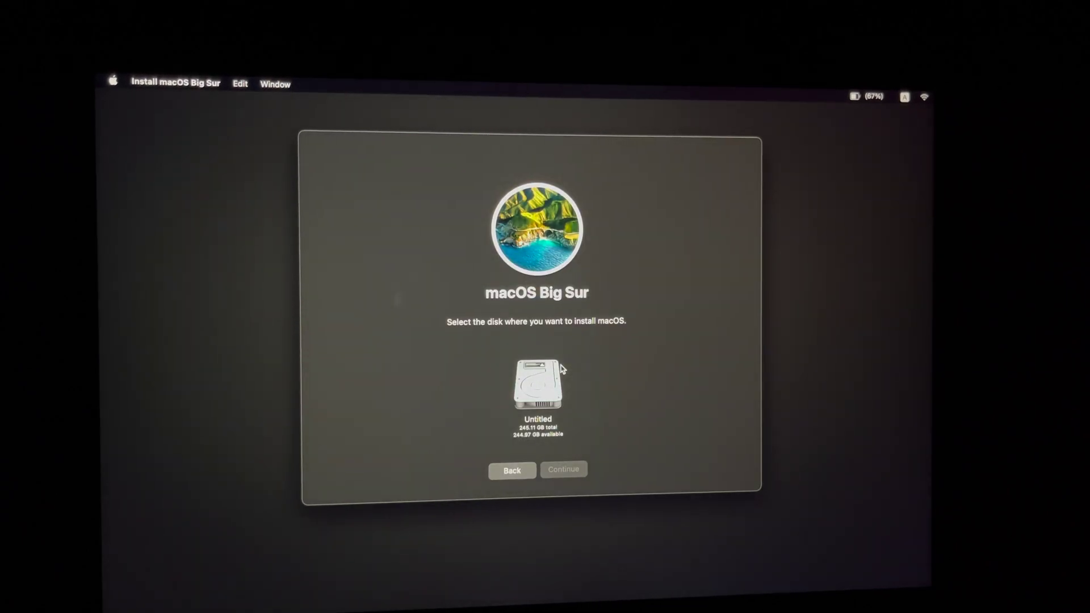
pyautogui.click(539, 386)
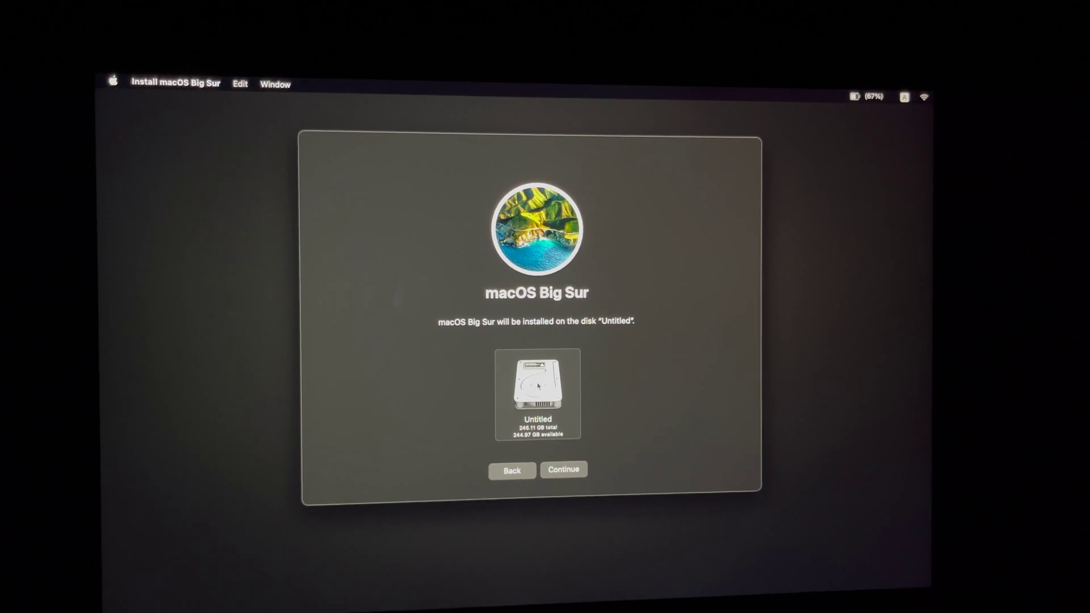
pyautogui.click(569, 471)
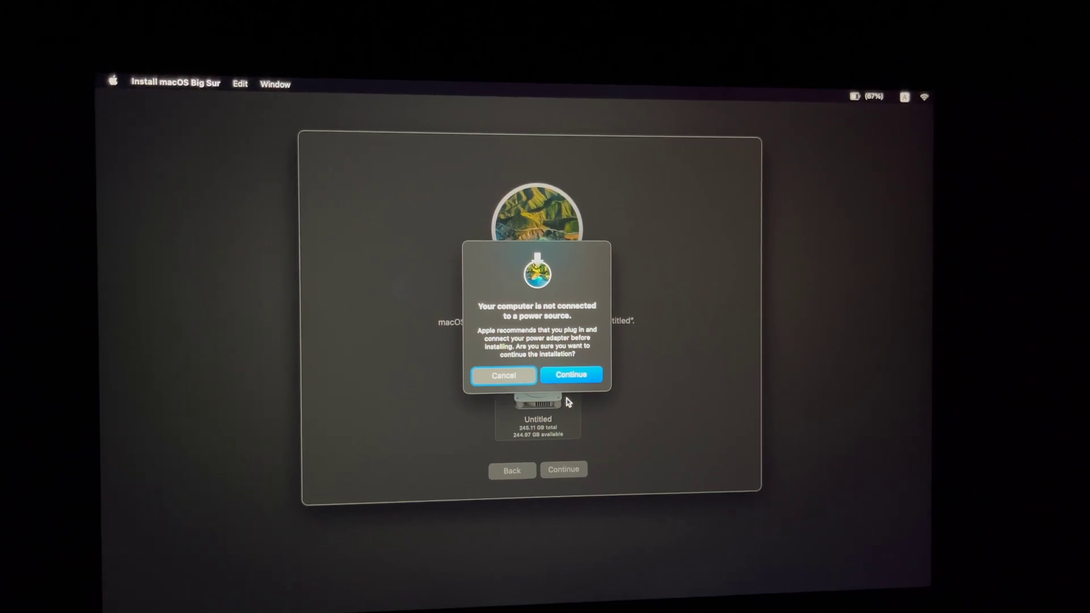
pyautogui.click(560, 377)
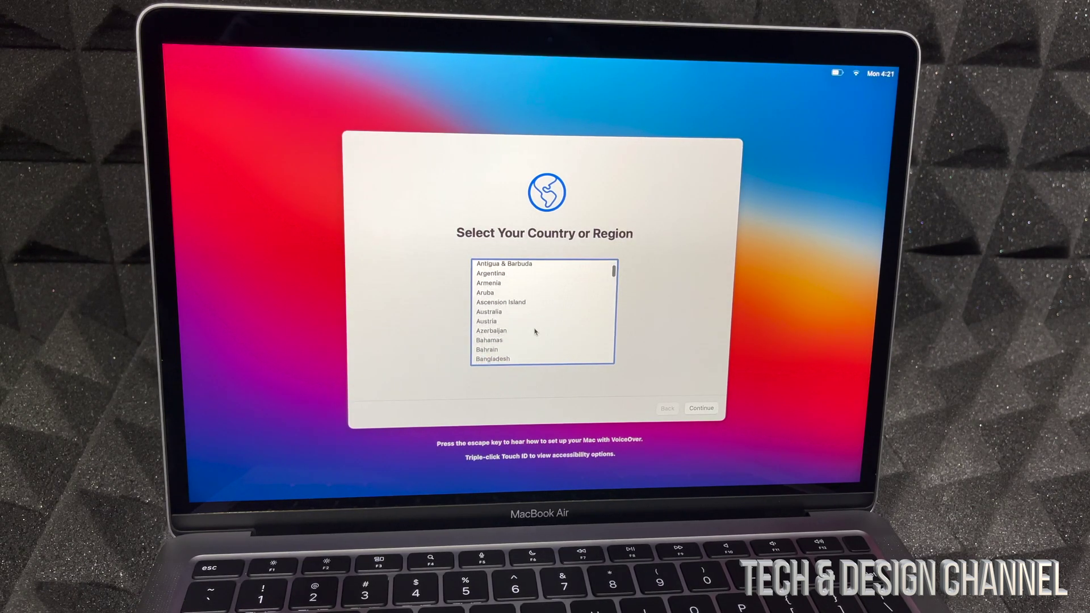
# Select Canada as the country and choose Not Now for Accessibility
pyautogui.press('Down')
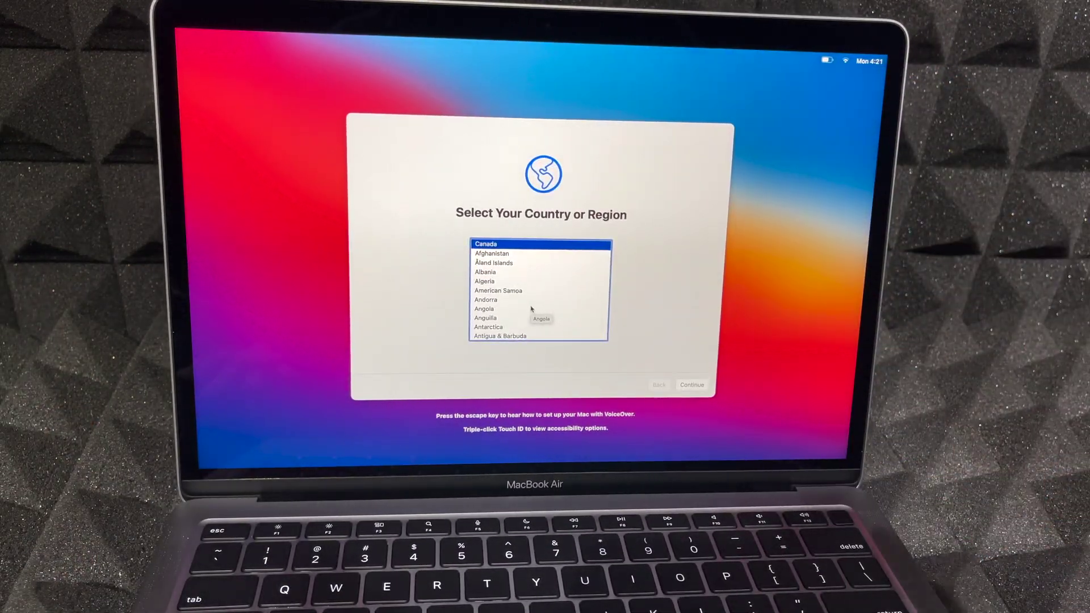
pyautogui.click(687, 384)
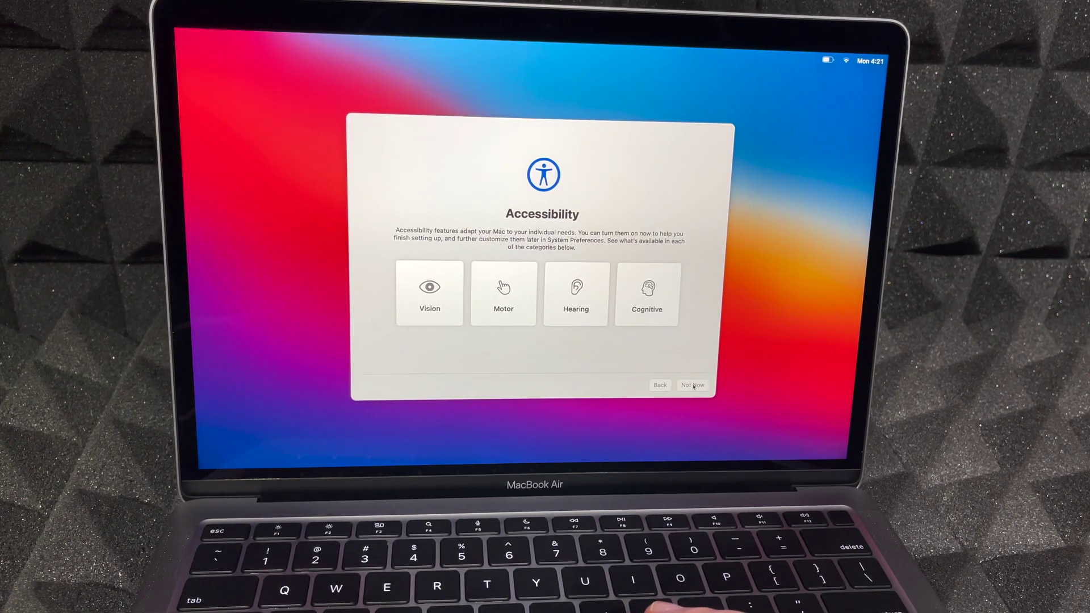
pyautogui.click(694, 385)
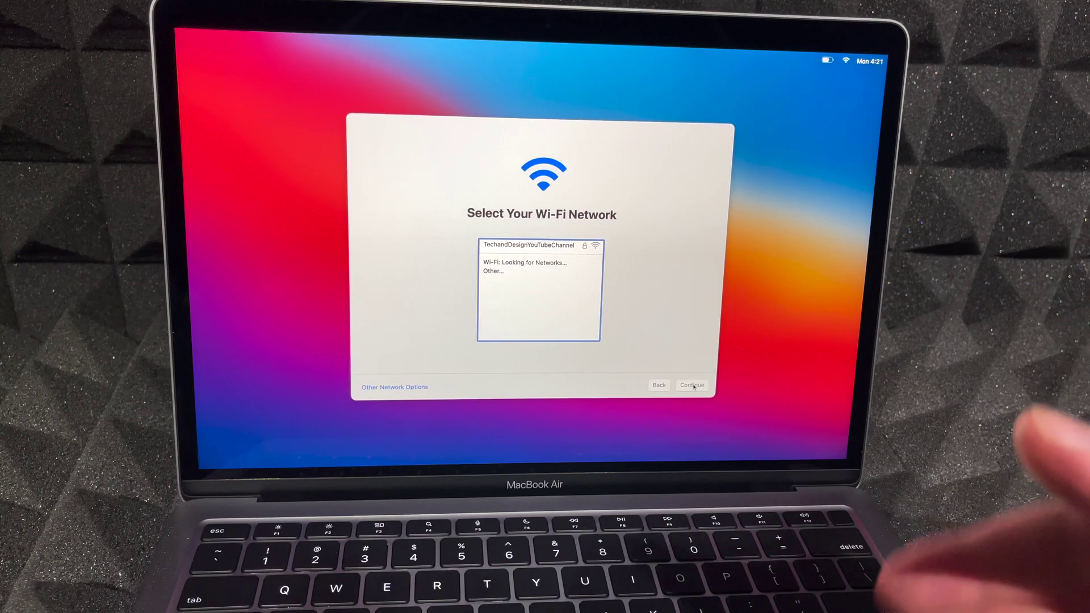